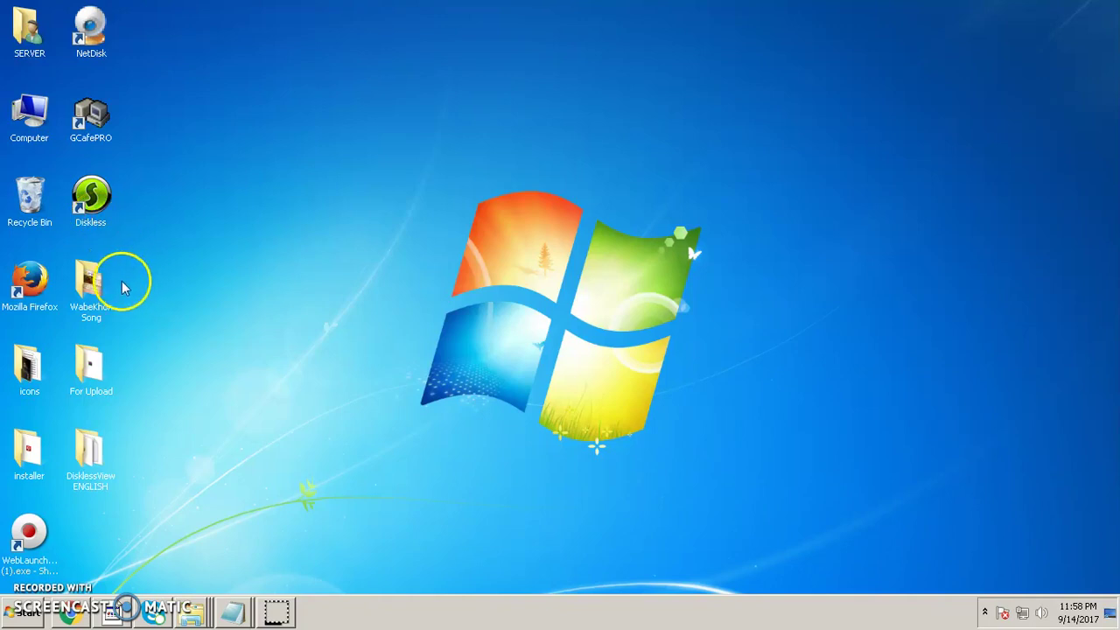
Step: Select the Diskless shortcut on the Windows desktop
{"action": "left_click", "coordinate": [99, 220]}
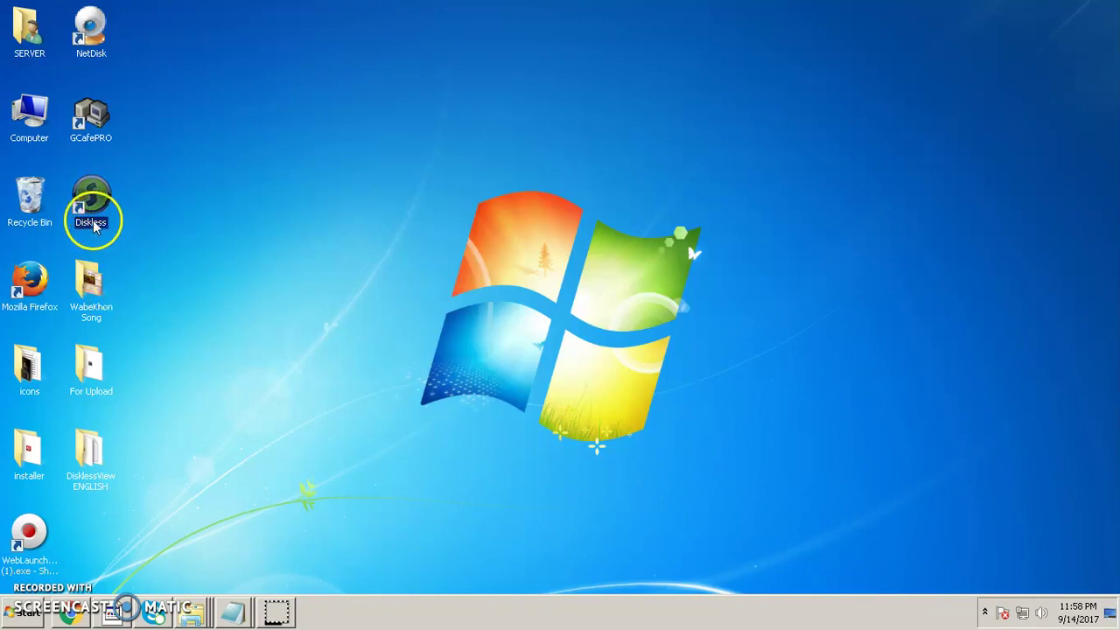
Step: Launch Diskless, log in, and review the Chinese-labelled Image Management dialog showing Win764bit
{"action": "double_click", "coordinate": [94, 208]}
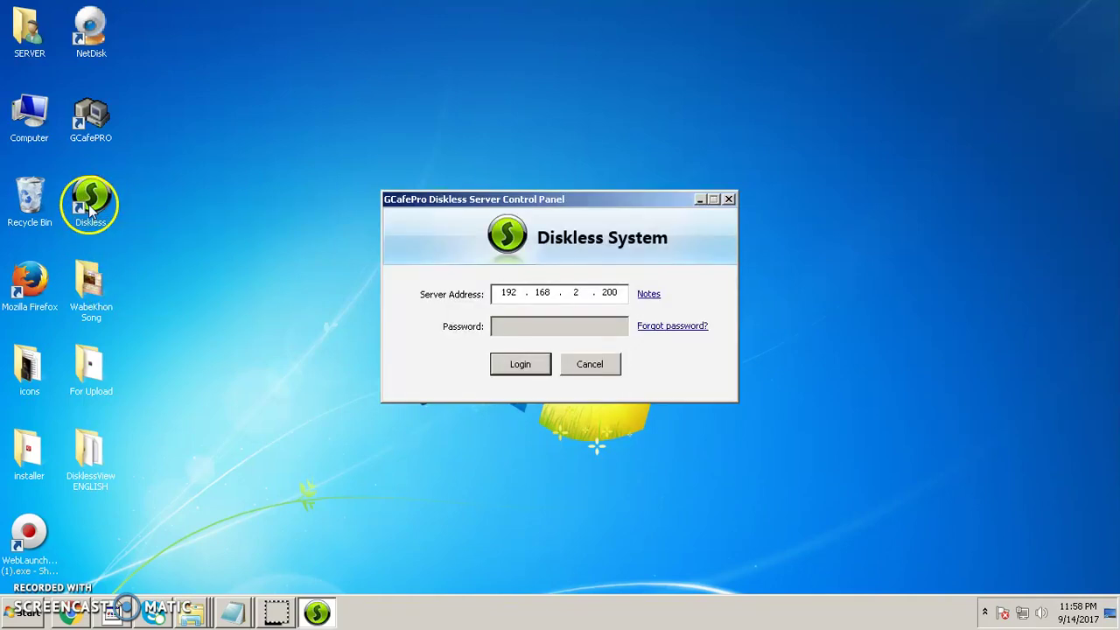
{"action": "left_click", "coordinate": [520, 364]}
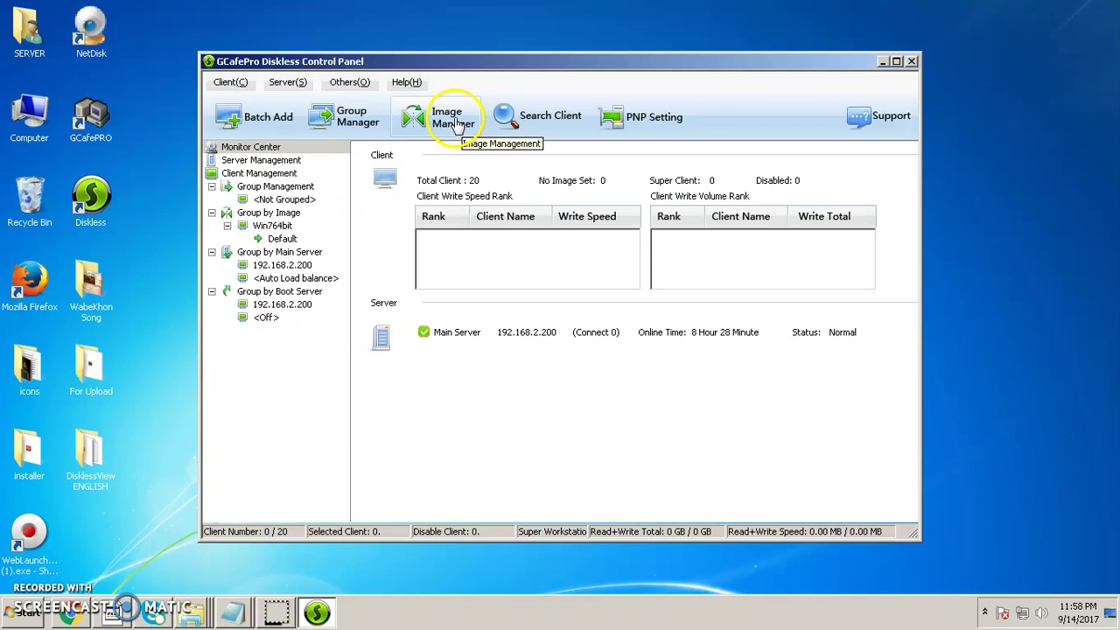
{"action": "left_click", "coordinate": [457, 125]}
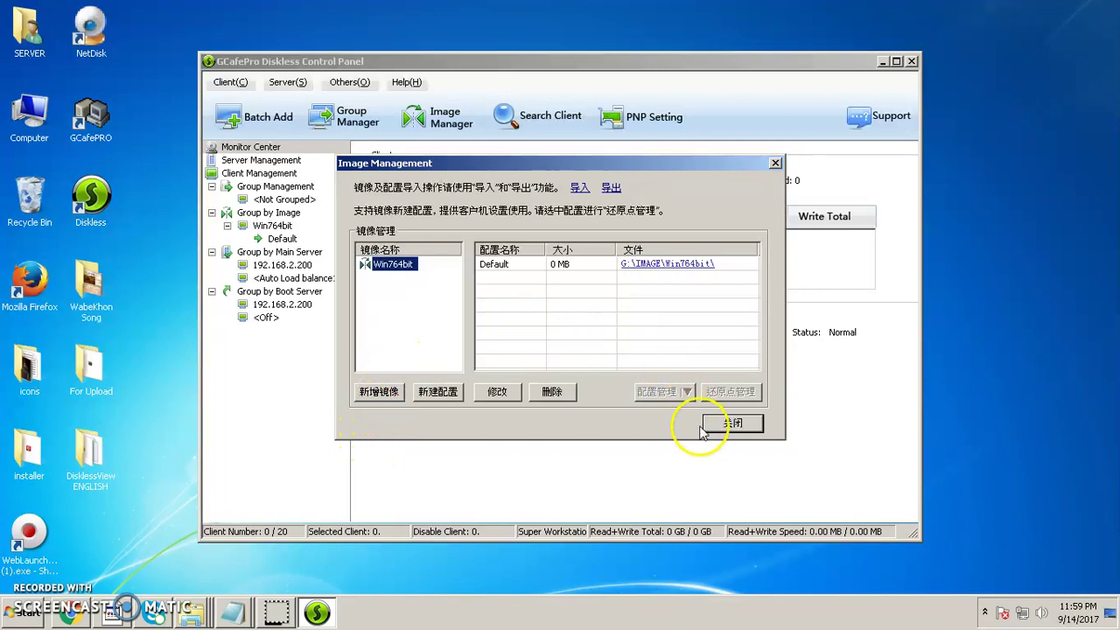
{"action": "left_click", "coordinate": [730, 426]}
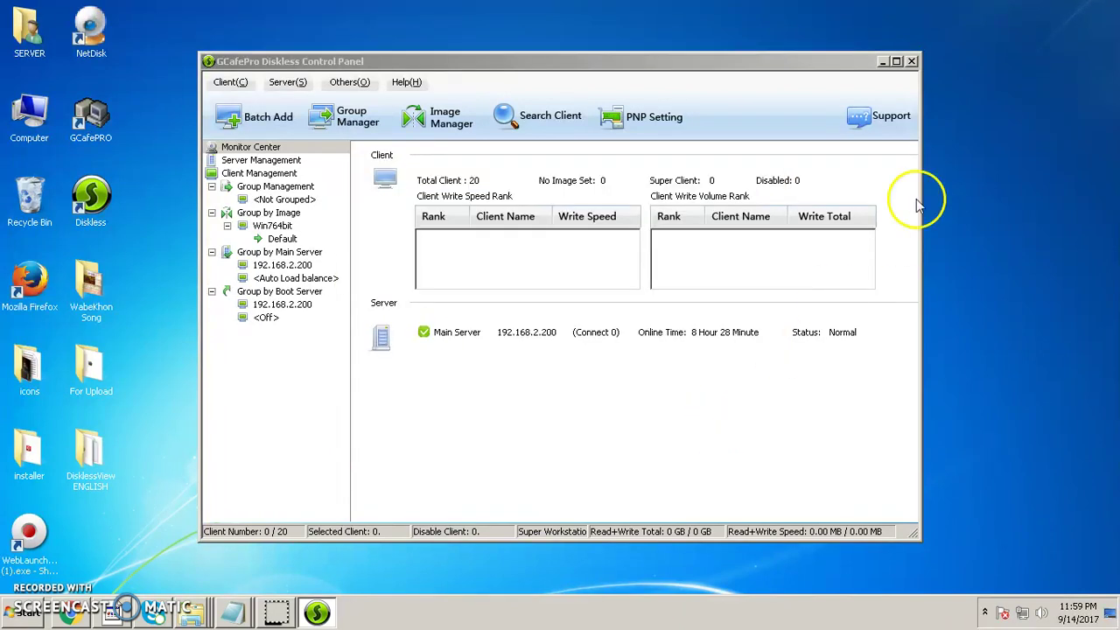
Step: Close the control panel, refresh the desktop, and move the DisklessView ENGLISH folder
{"action": "left_click", "coordinate": [912, 63]}
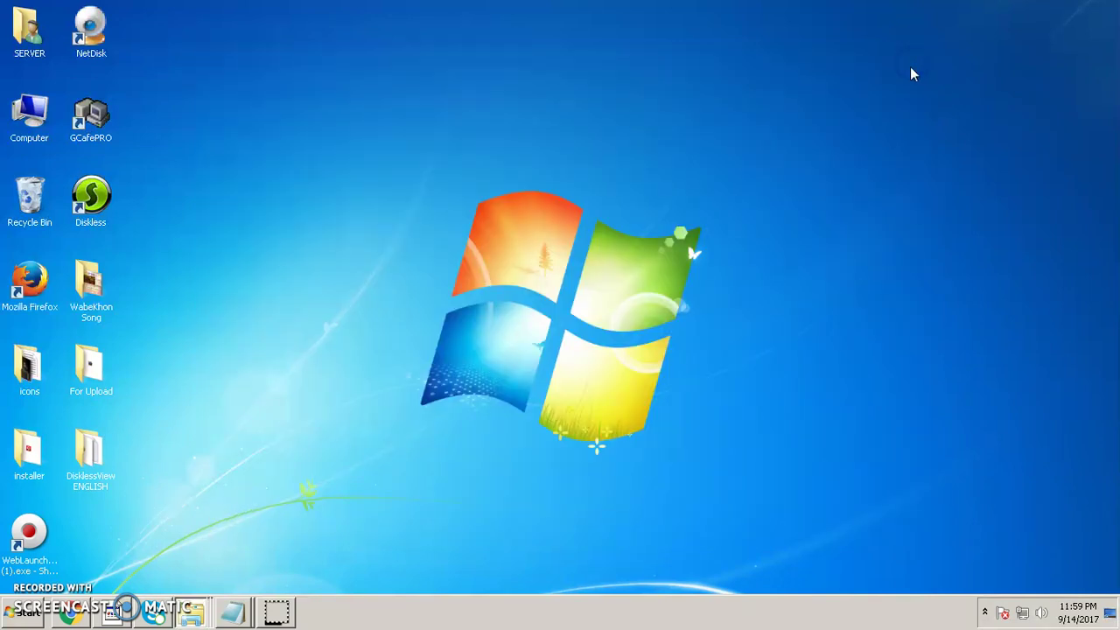
{"action": "right_click", "coordinate": [414, 125]}
{"action": "left_click", "coordinate": [442, 163]}
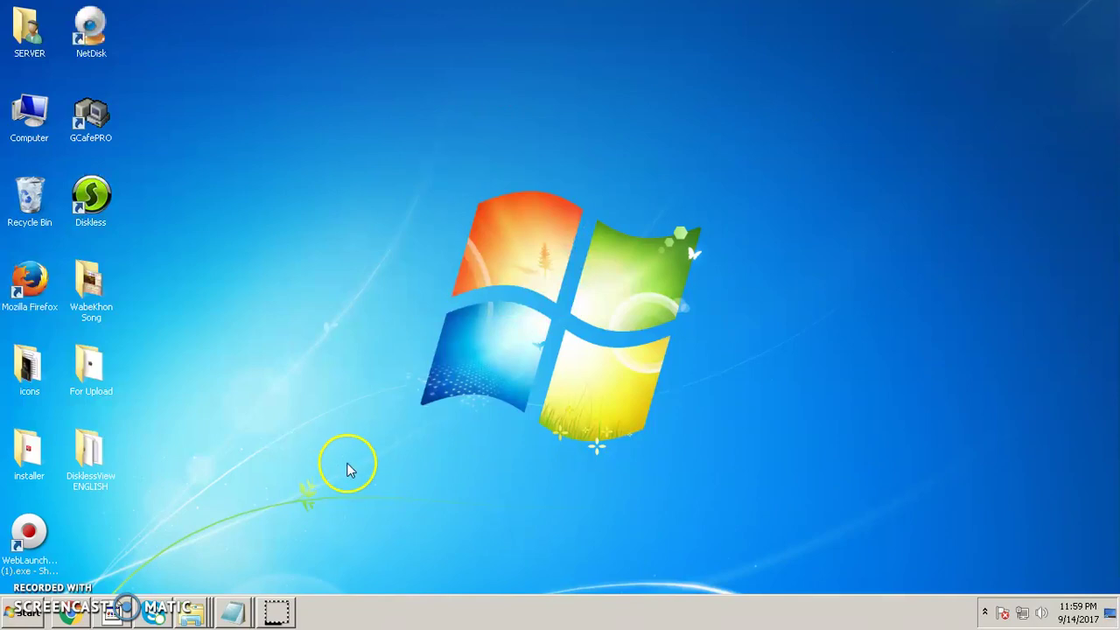
{"action": "left_click_drag", "start_coordinate": [90, 457], "coordinate": [334, 127]}
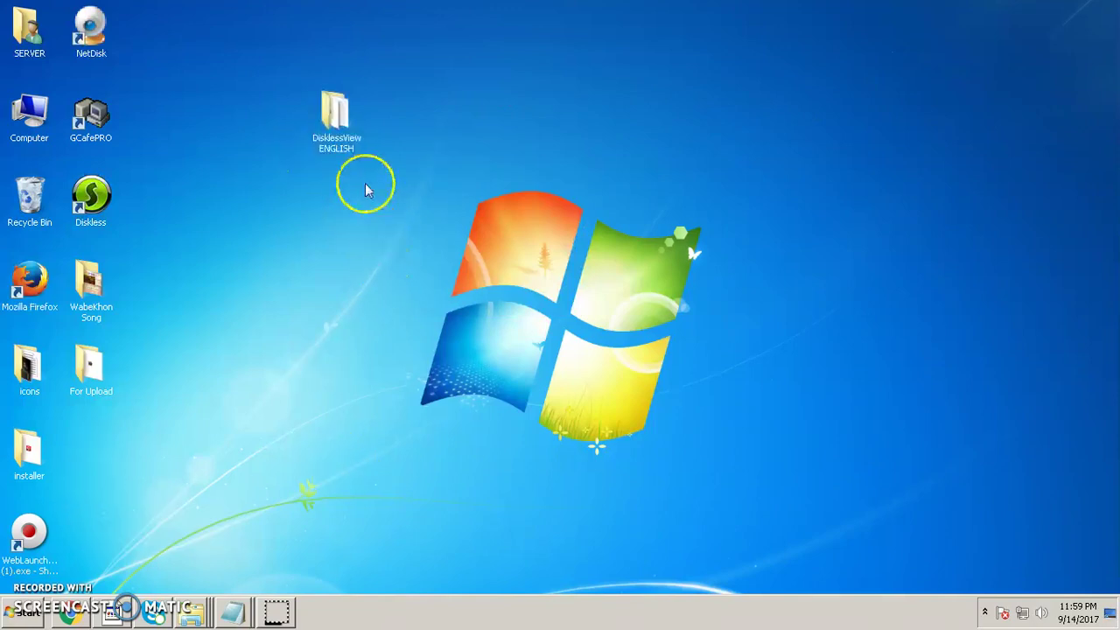
Step: Copy DisklessView.exe from the DisklessView ENGLISH folder and close the folder
{"action": "double_click", "coordinate": [336, 122]}
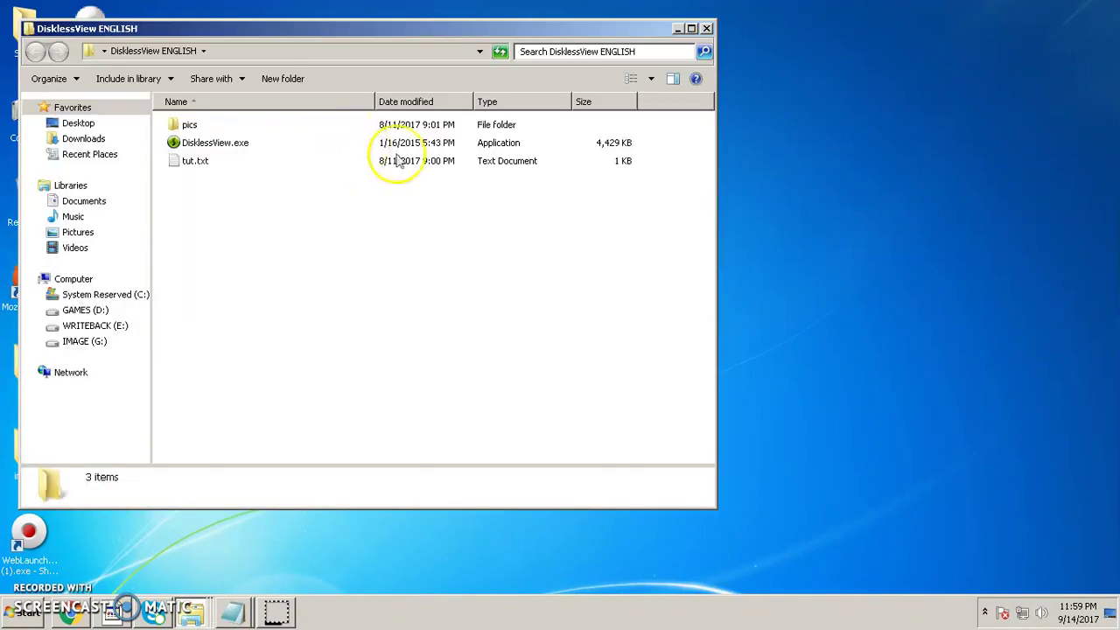
{"action": "left_click", "coordinate": [706, 29]}
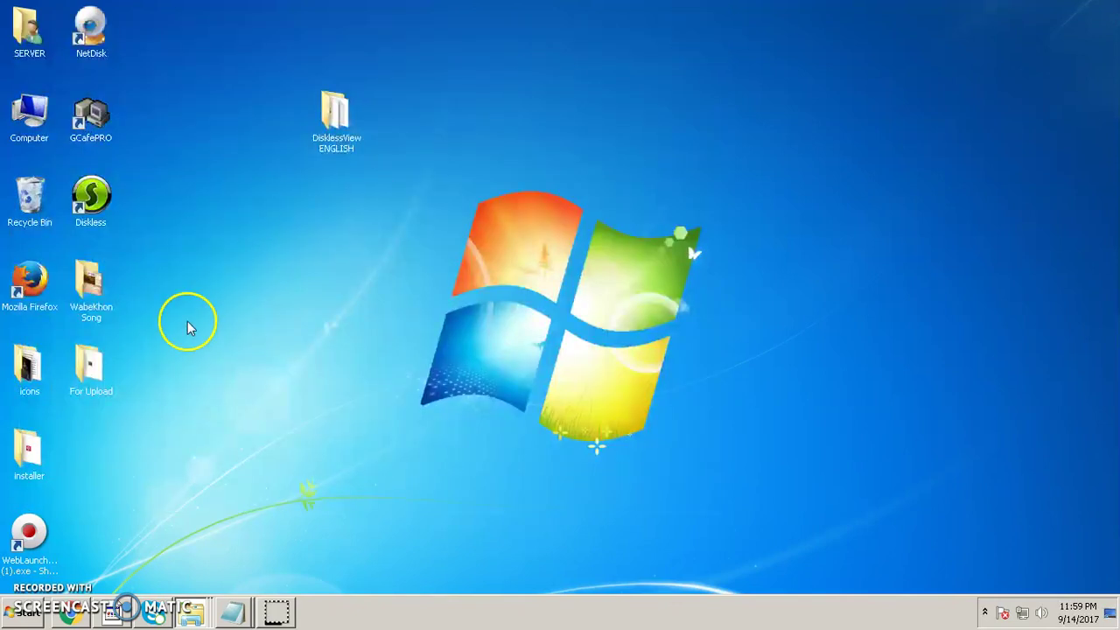
{"action": "double_click", "coordinate": [337, 147]}
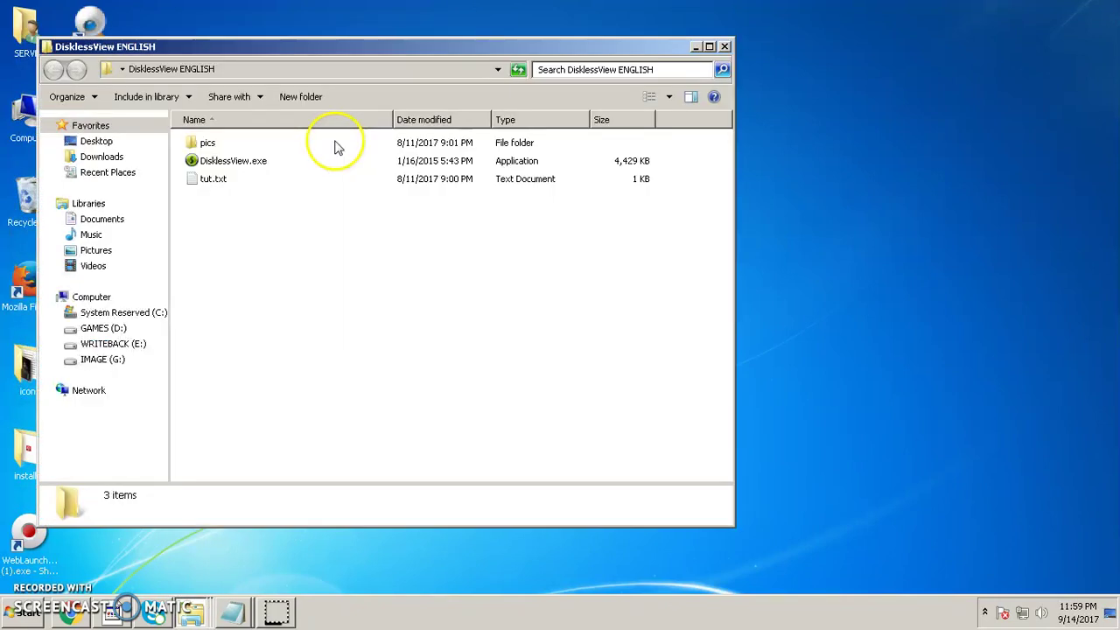
{"action": "left_click", "coordinate": [238, 168]}
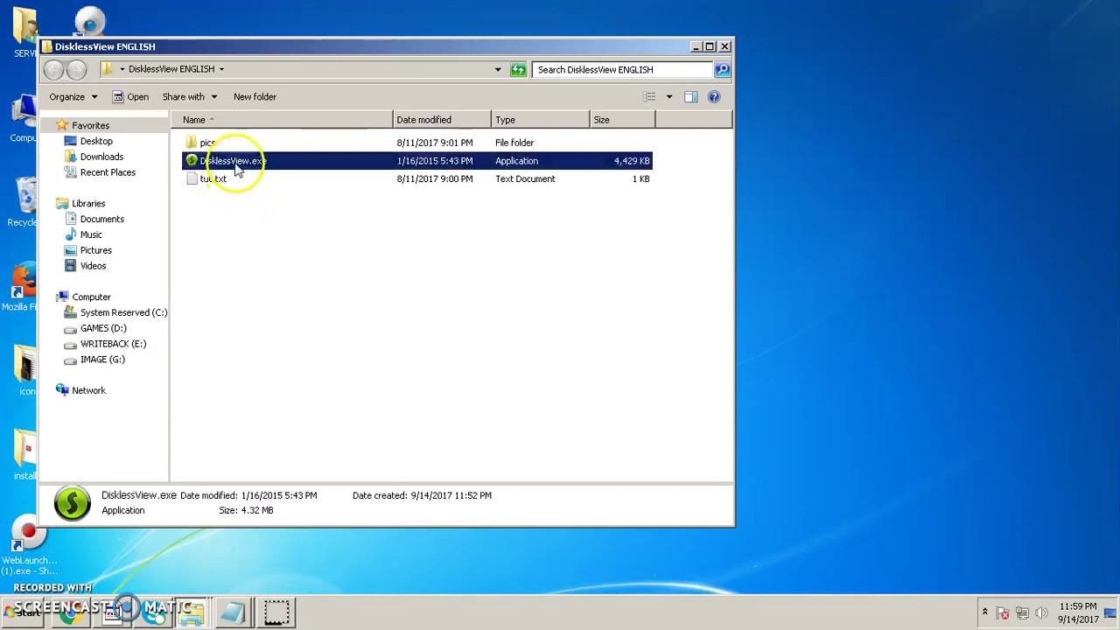
{"action": "right_click", "coordinate": [236, 164]}
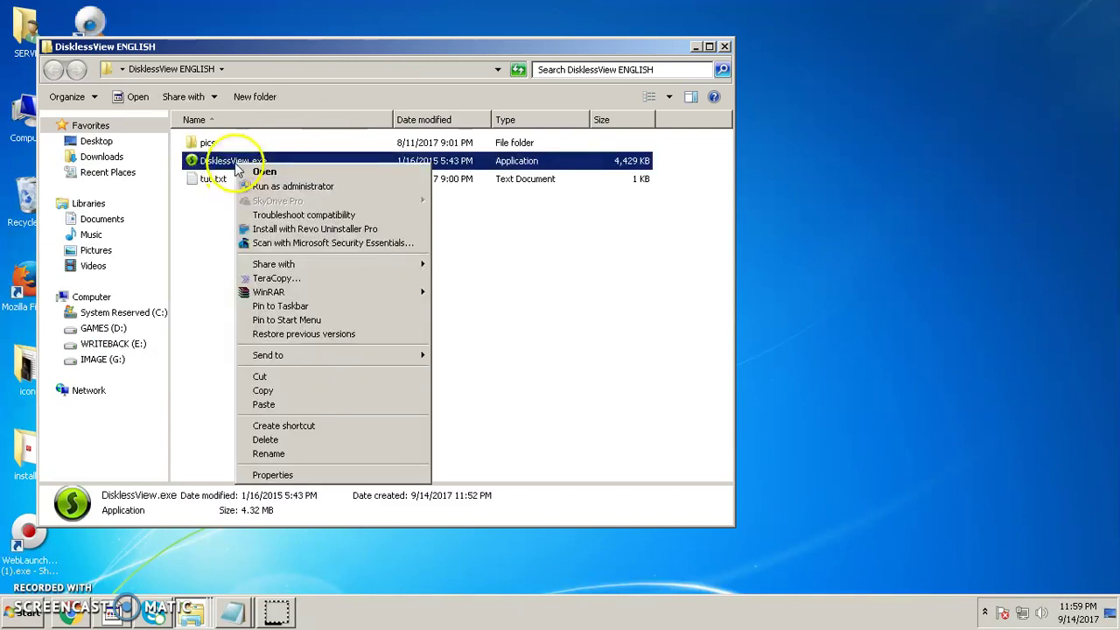
{"action": "left_click", "coordinate": [262, 390]}
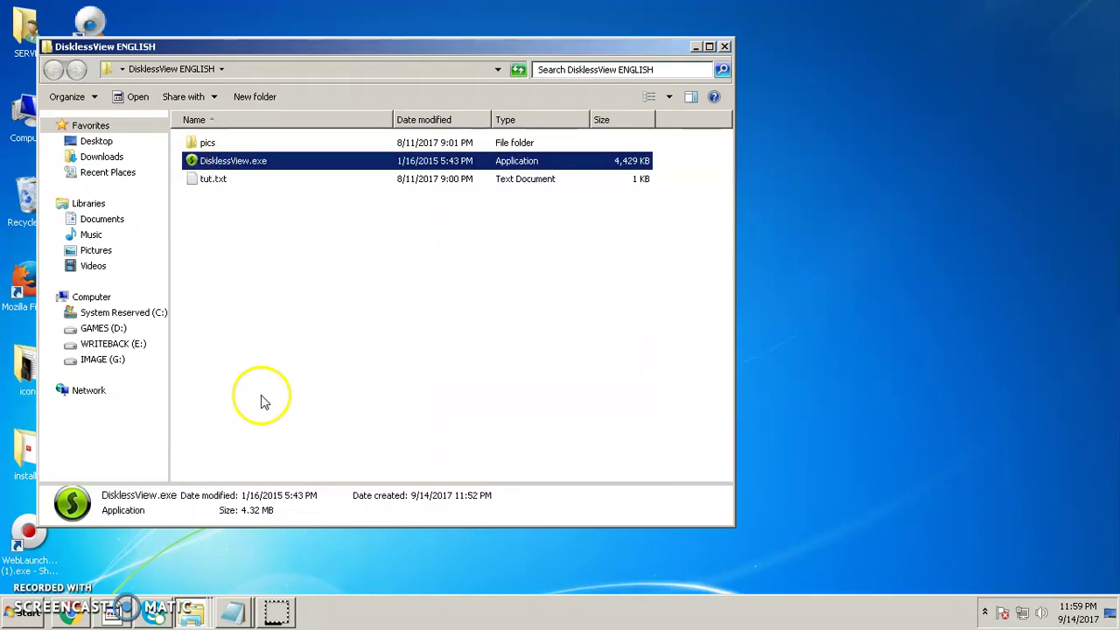
{"action": "left_click", "coordinate": [696, 45]}
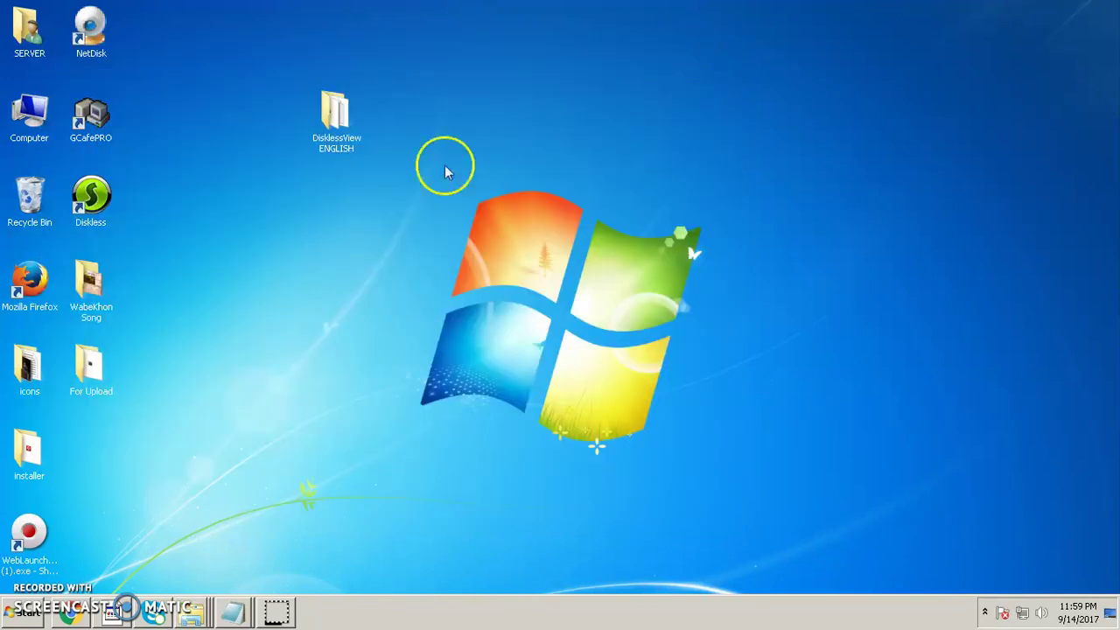
Step: Paste DisklessView.exe into the Diskless shortcut's file location, choosing Overwrite All
{"action": "right_click", "coordinate": [96, 204]}
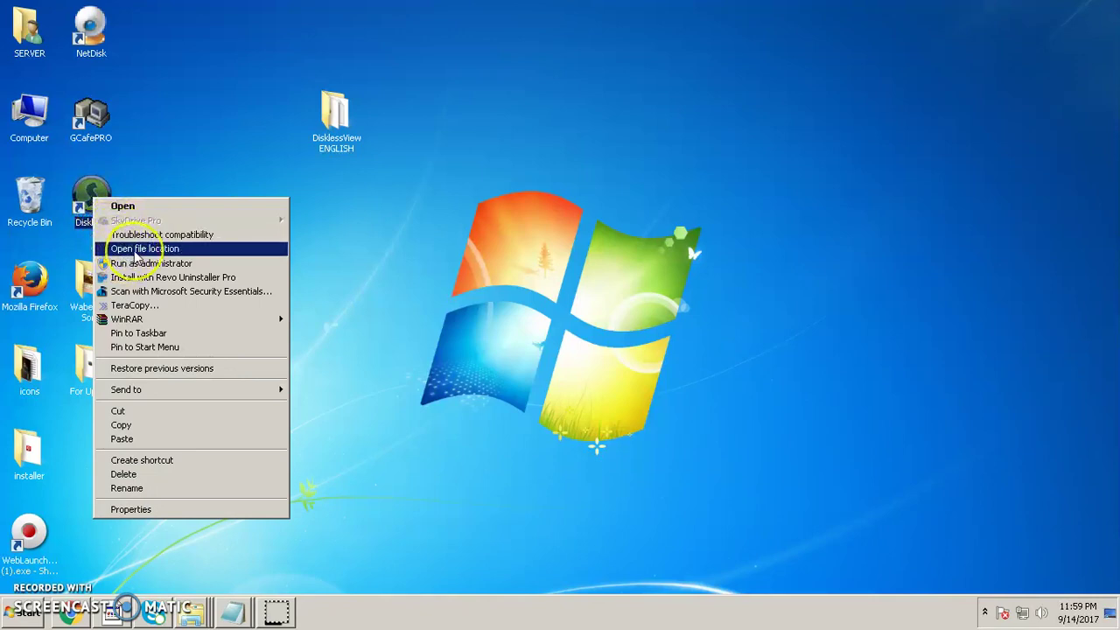
{"action": "left_click", "coordinate": [137, 250]}
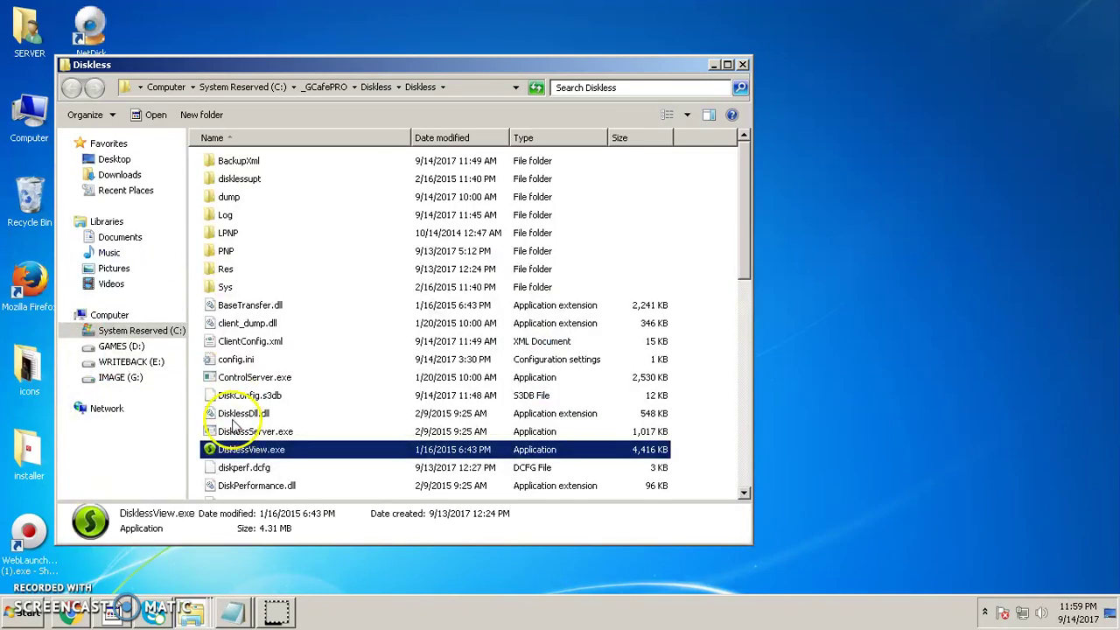
{"action": "left_click", "coordinate": [727, 65]}
{"action": "right_click", "coordinate": [694, 263]}
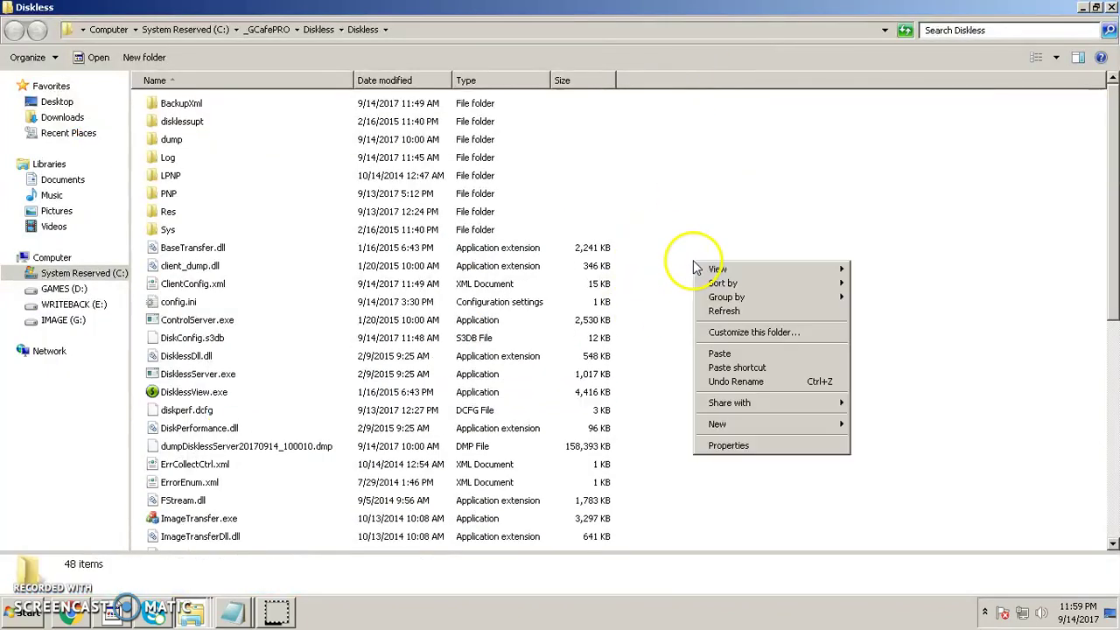
{"action": "left_click", "coordinate": [719, 355]}
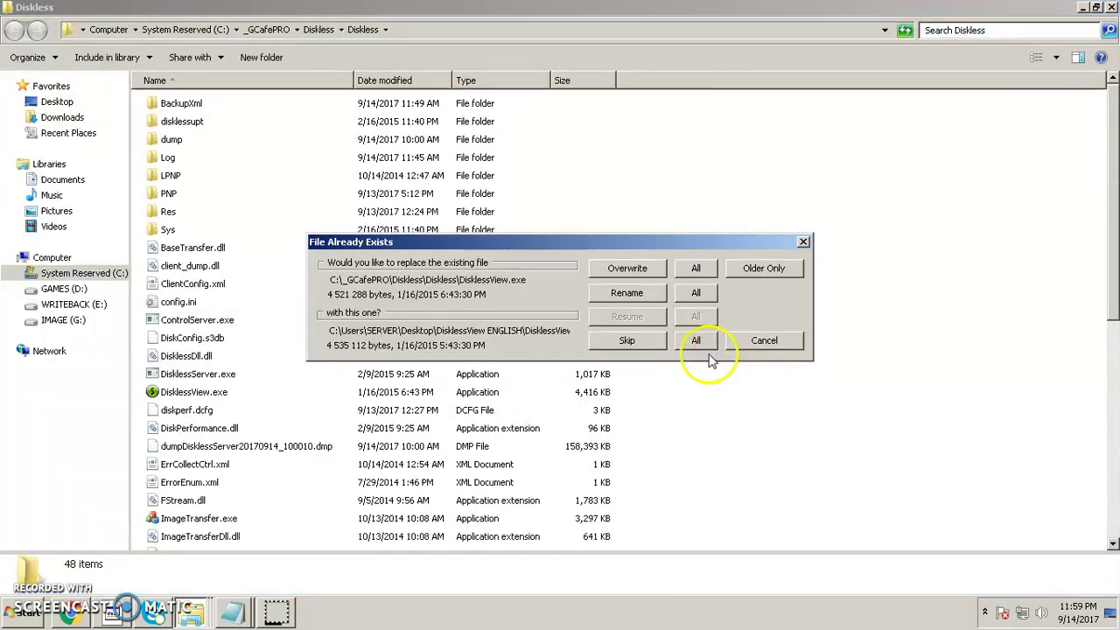
{"action": "left_click", "coordinate": [695, 268]}
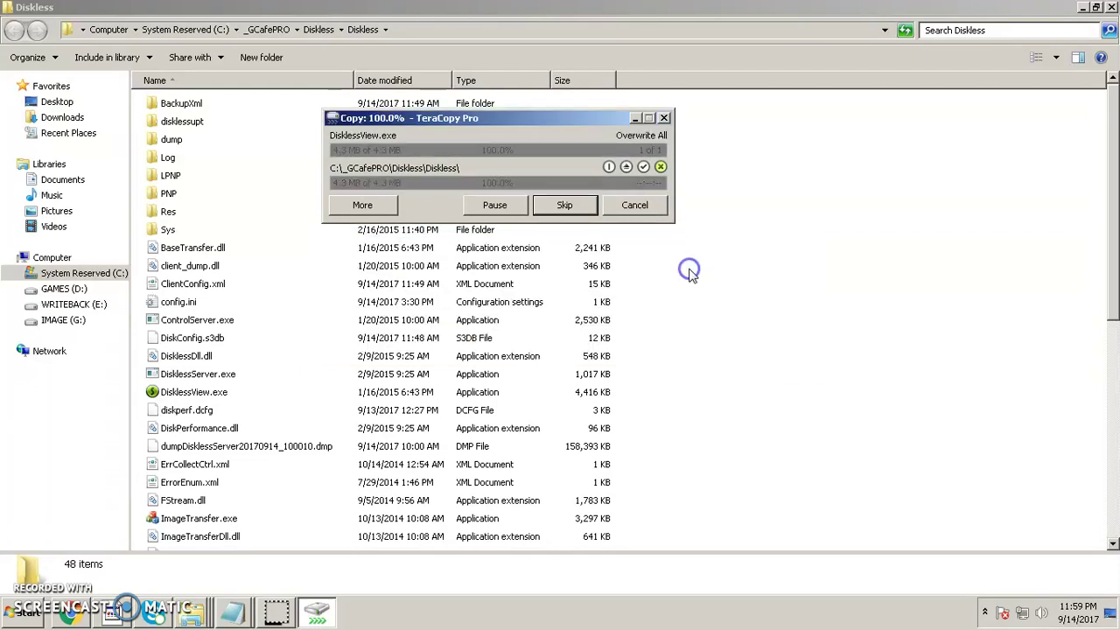
{"action": "left_click", "coordinate": [194, 392]}
{"action": "left_click", "coordinate": [1112, 7]}
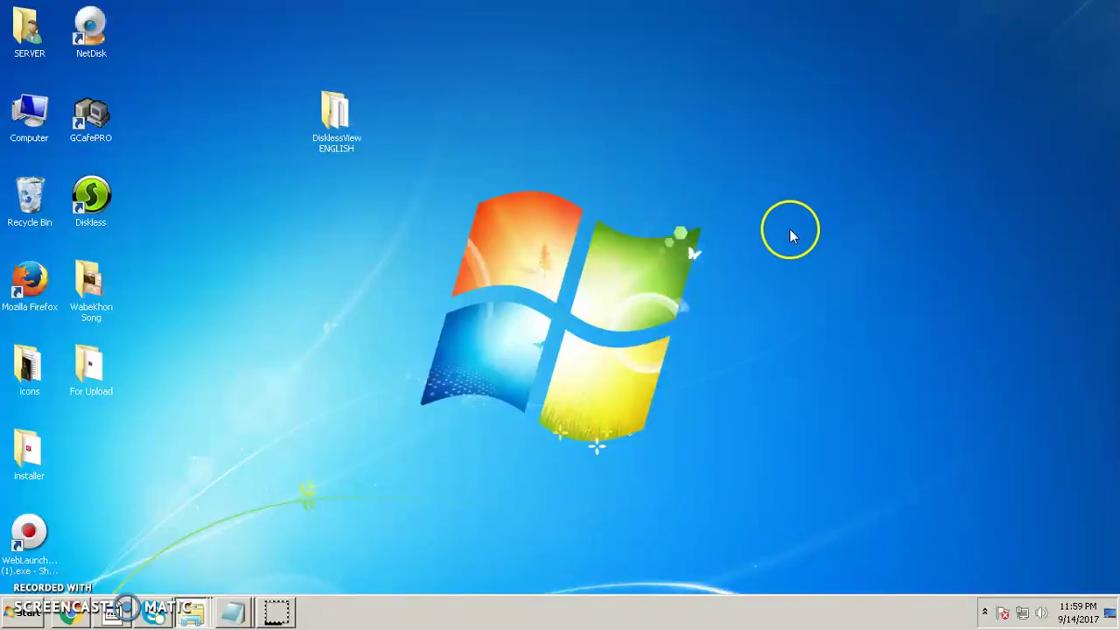
Step: Relaunch Diskless, log in, maximize the panel, and open the now-English Image Management dialog
{"action": "double_click", "coordinate": [91, 201]}
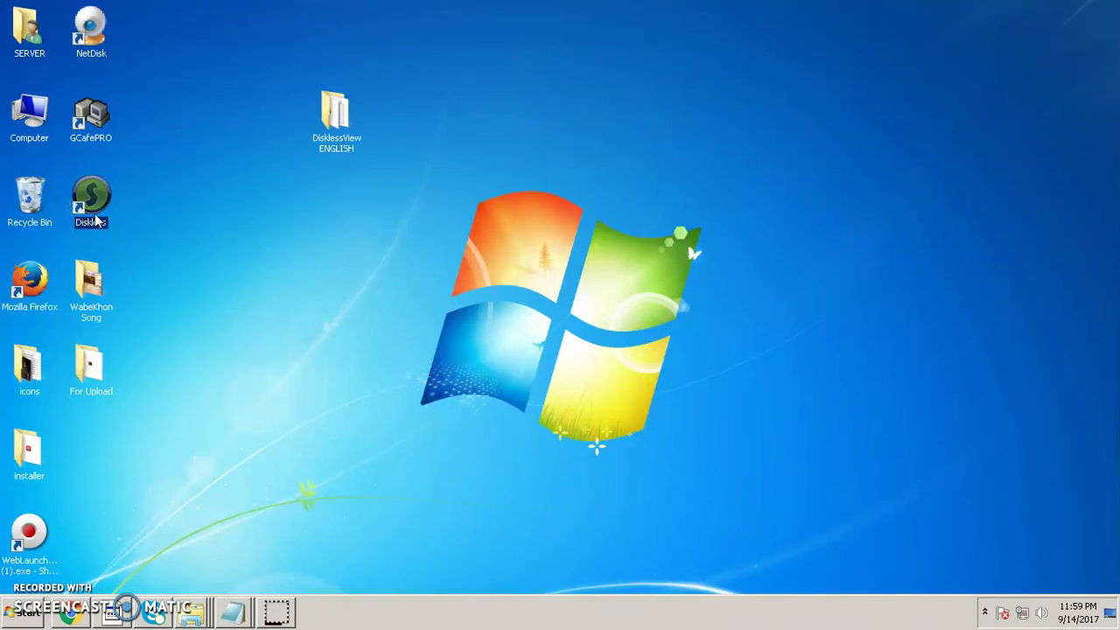
{"action": "left_click", "coordinate": [523, 365]}
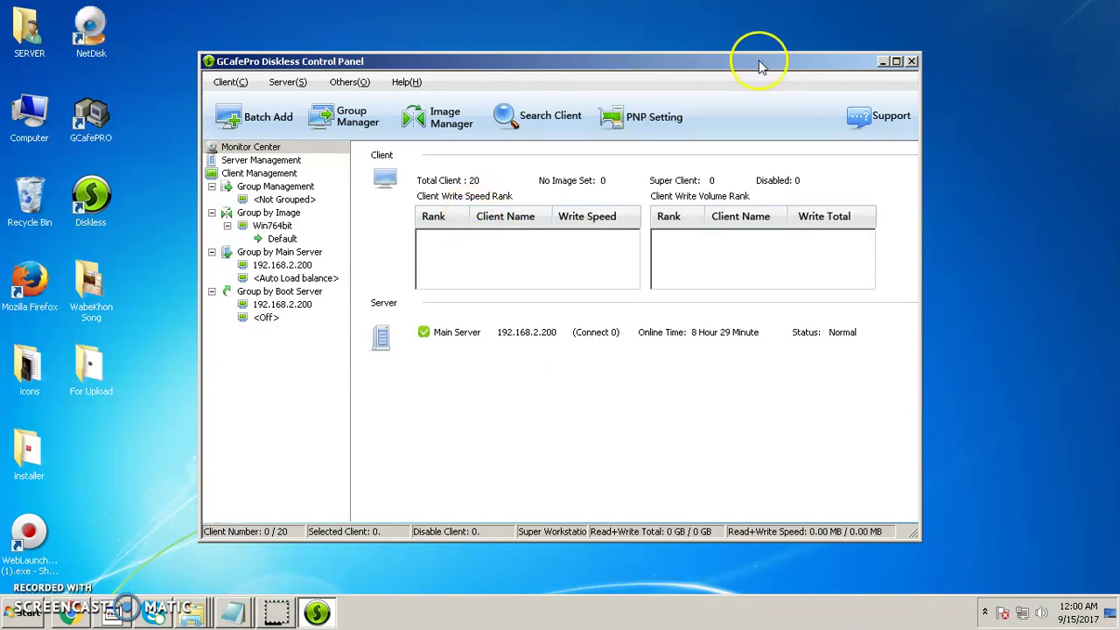
{"action": "double_click", "coordinate": [758, 62]}
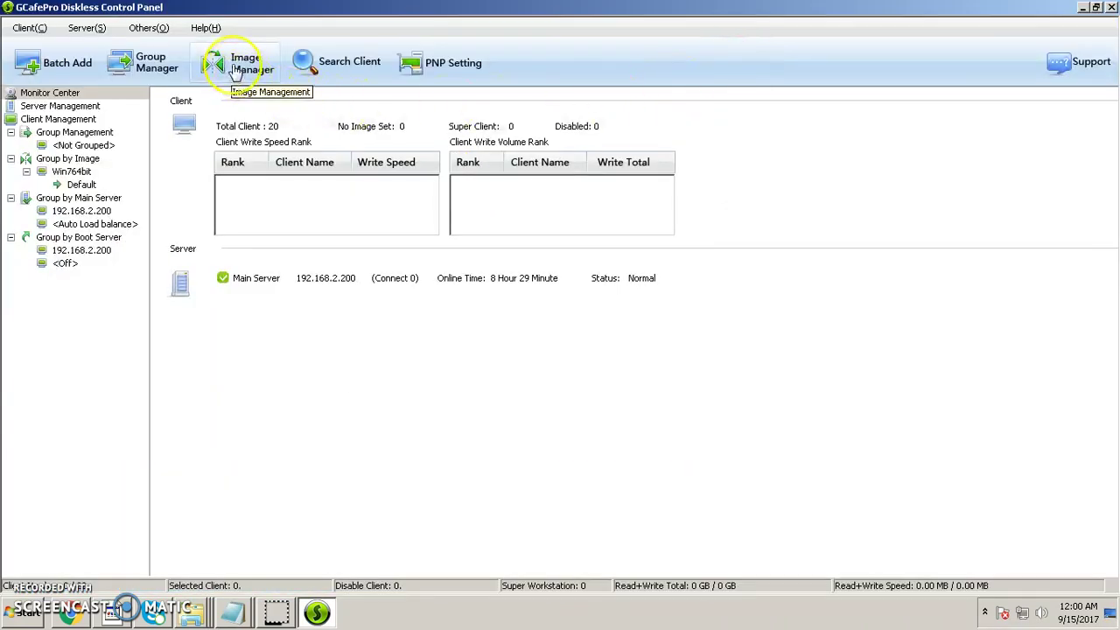
{"action": "left_click", "coordinate": [237, 74]}
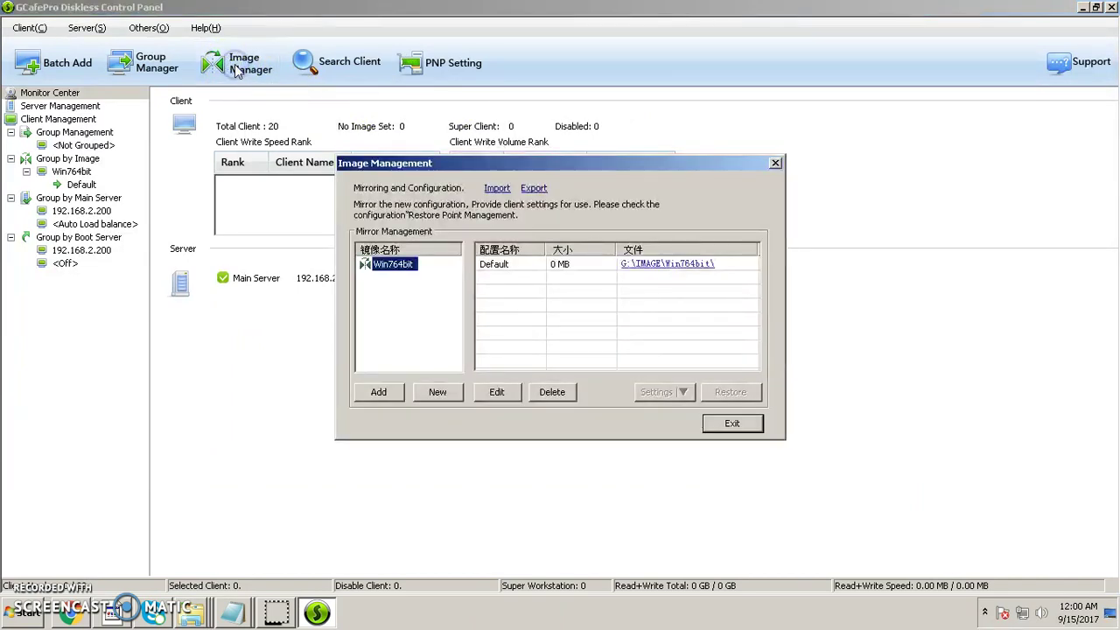